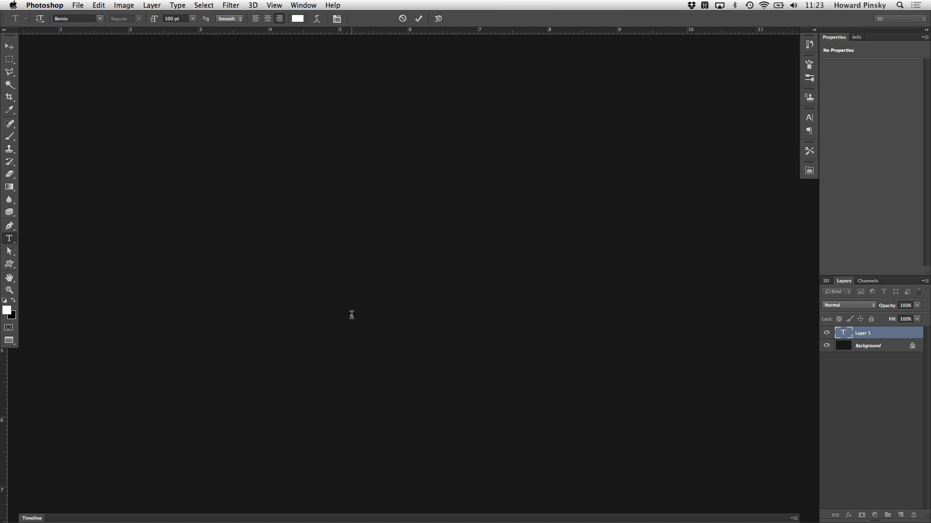
Enter the text PSD on the new type layer and move it to the middle of the canvas.
text(PSD)
key(super+Return)
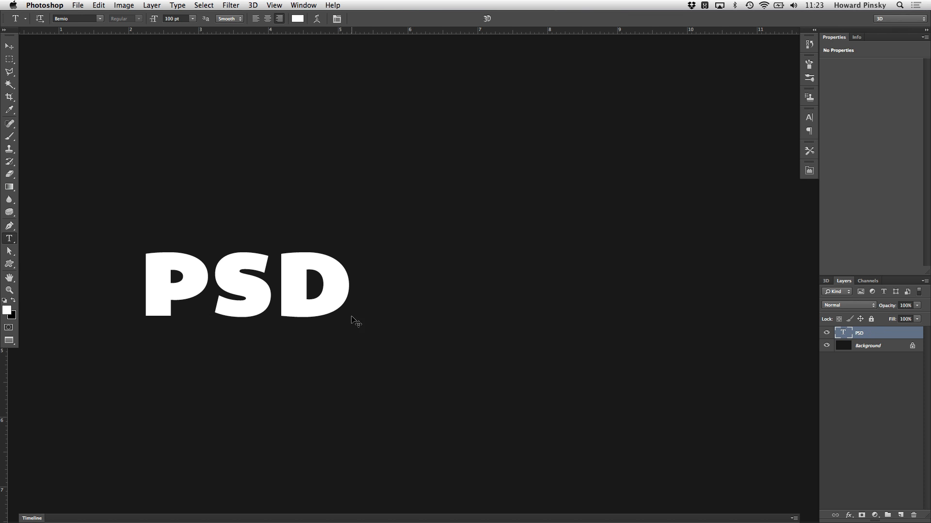
key(v)
drag(327, 311, 501, 295)
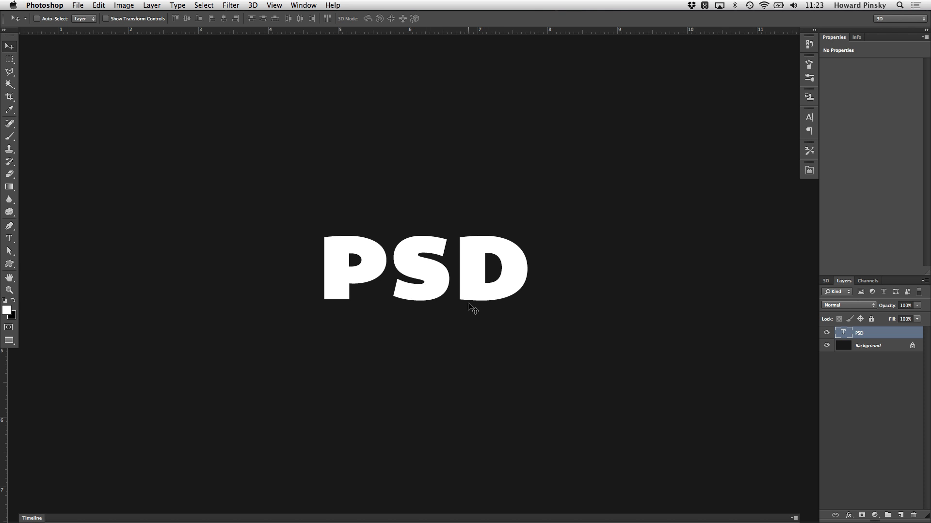
Create a new 3D extrusion from the selected PSD text layer.
key(t)
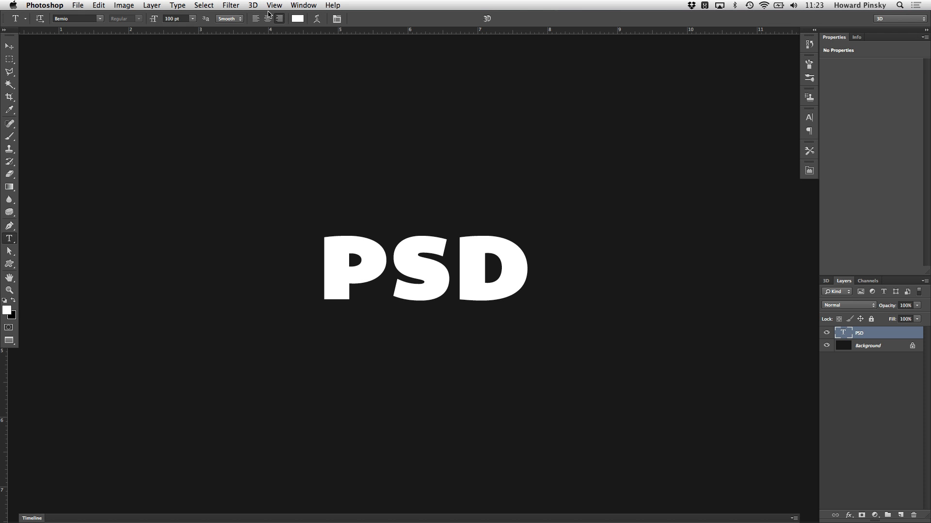
click(259, 6)
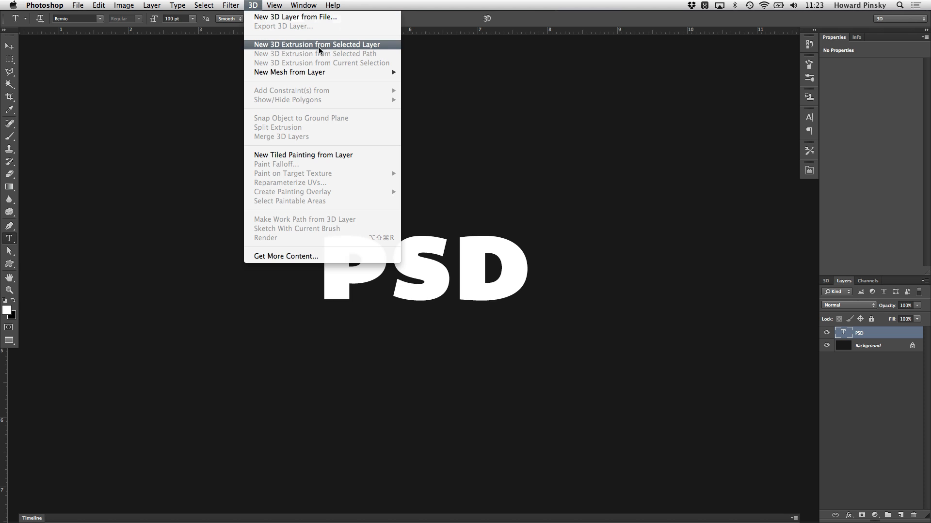
click(377, 45)
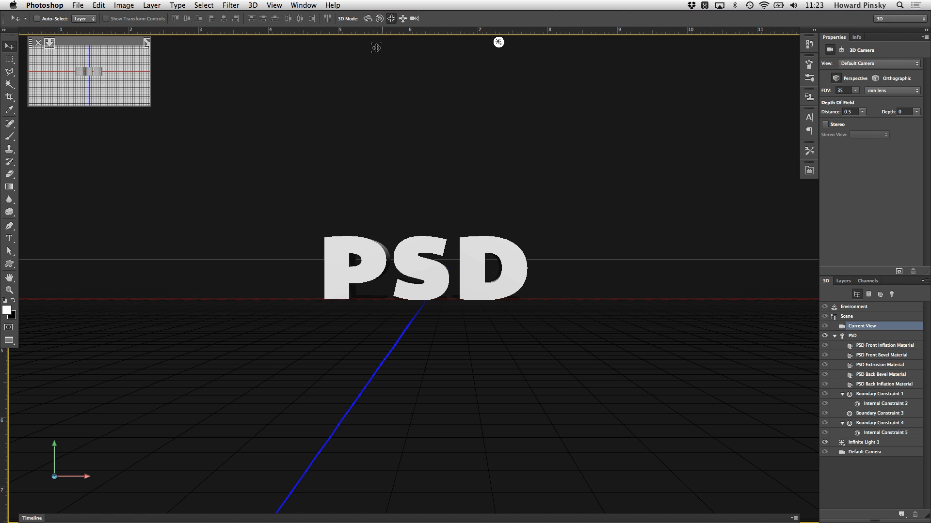
Orbit the 3D camera to an angled view of the extruded text and select the PSD mesh.
click(402, 165)
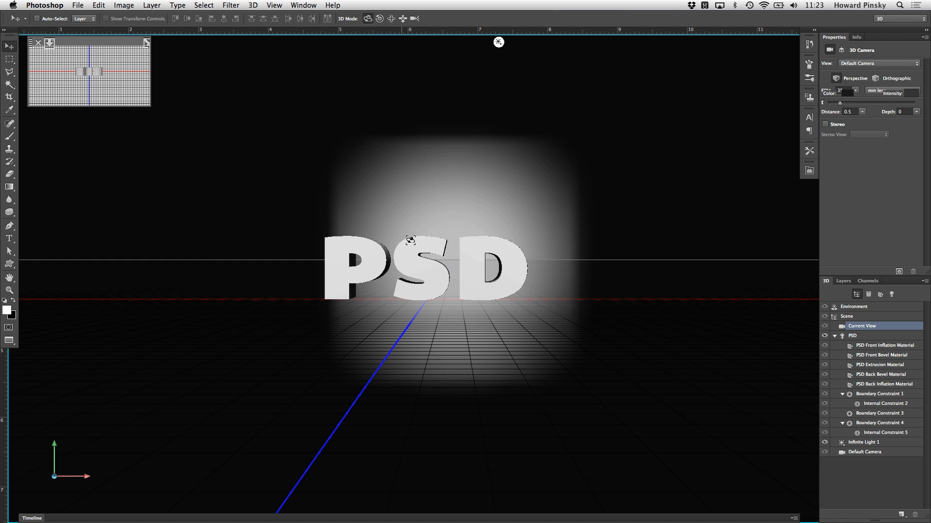
click(417, 257)
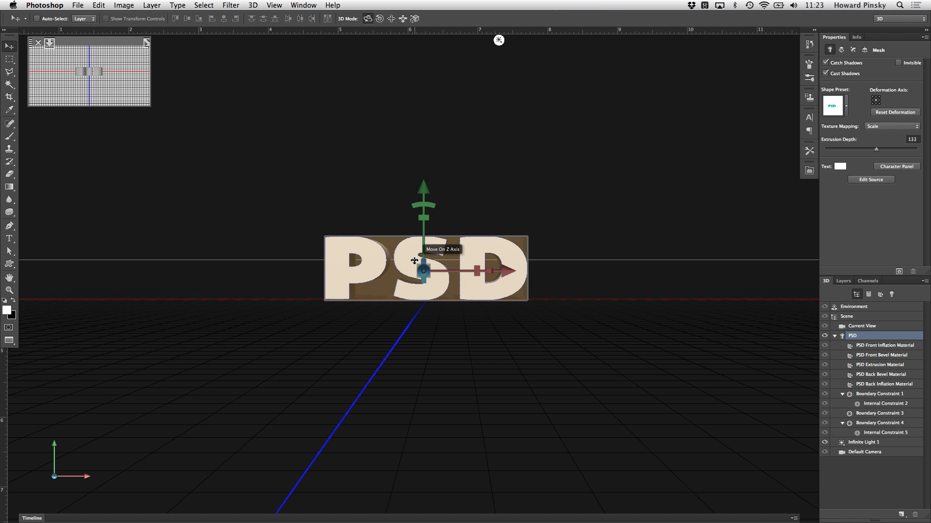
click(407, 335)
drag(361, 197, 390, 199)
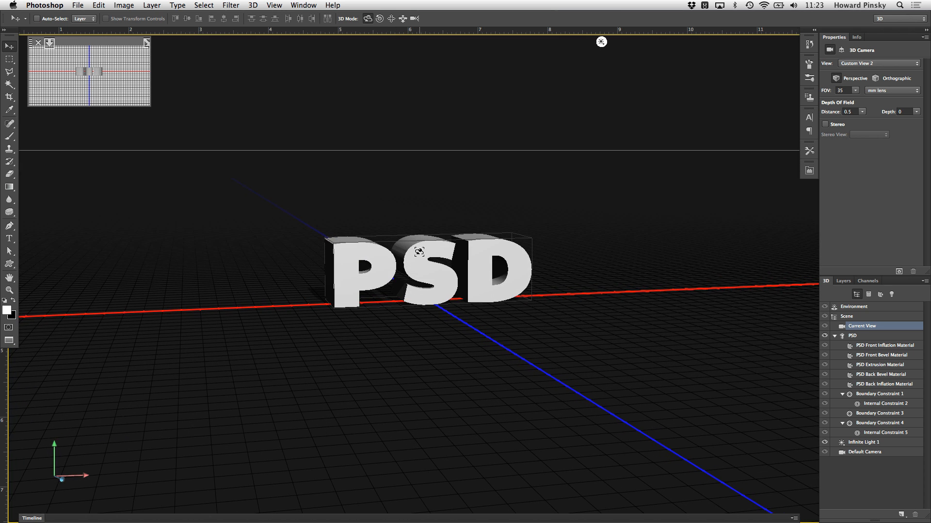
click(418, 253)
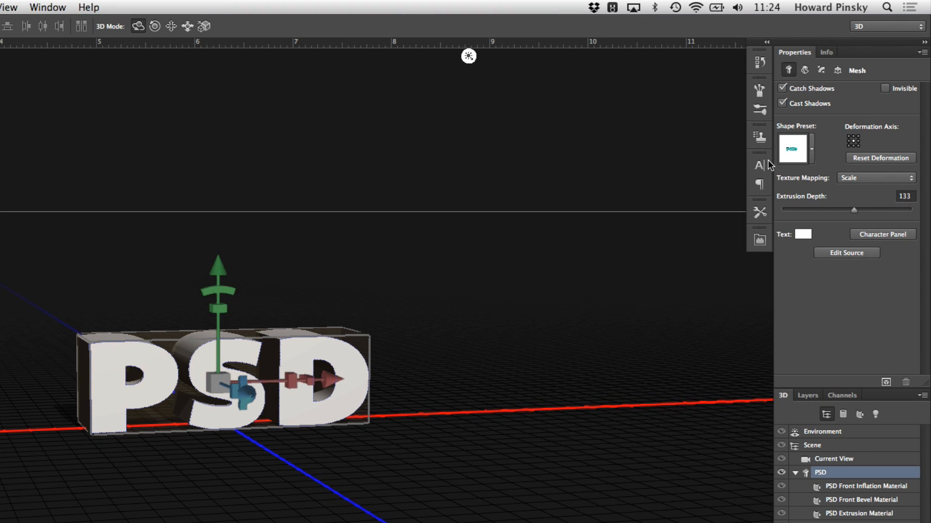
click(42, 6)
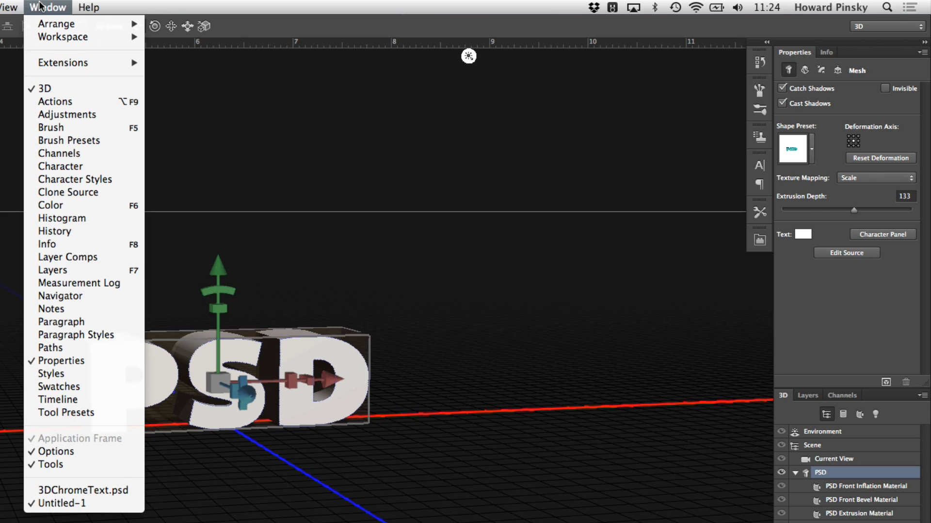
click(88, 360)
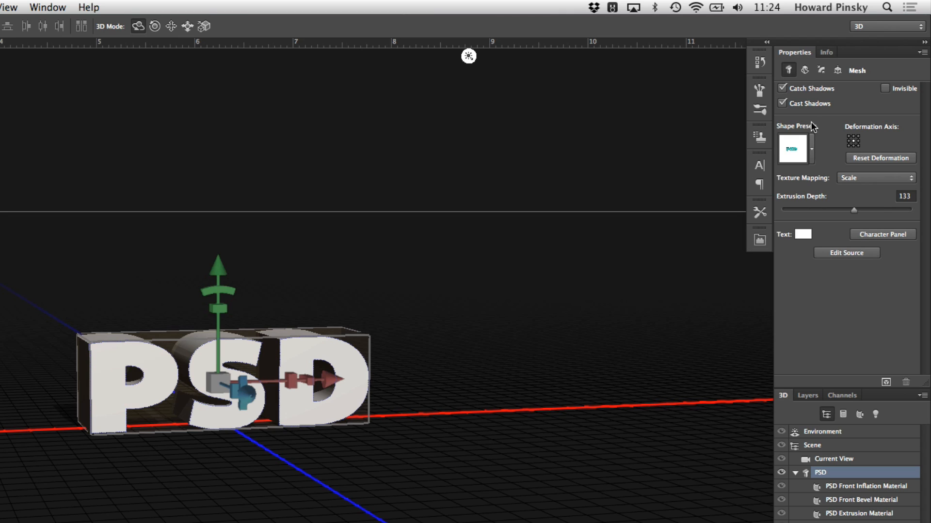
Try several shape presets on the PSD mesh, including bevelled, inflated and angled-extrusion ones.
click(812, 146)
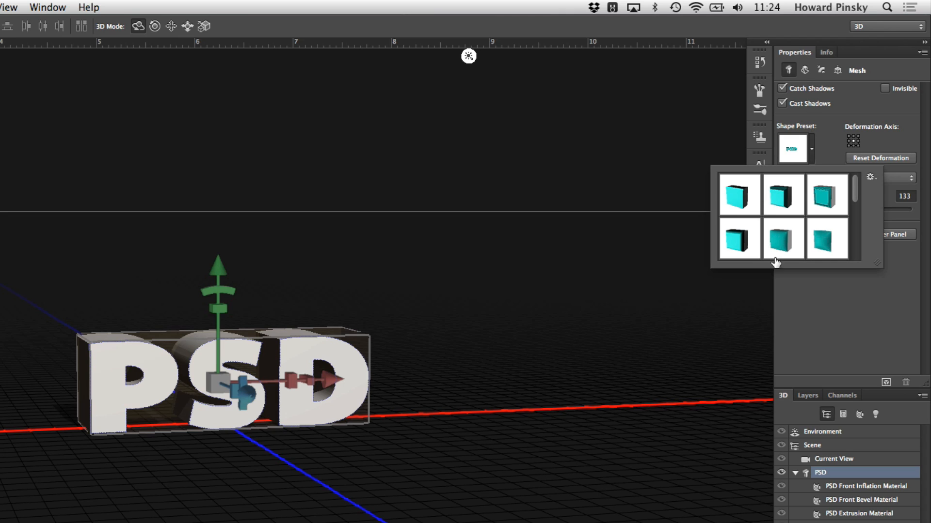
click(784, 206)
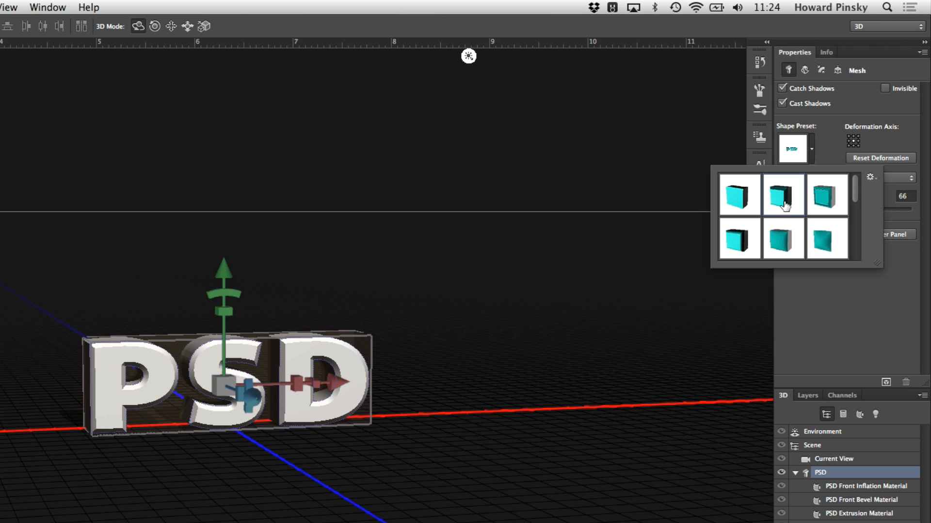
click(785, 242)
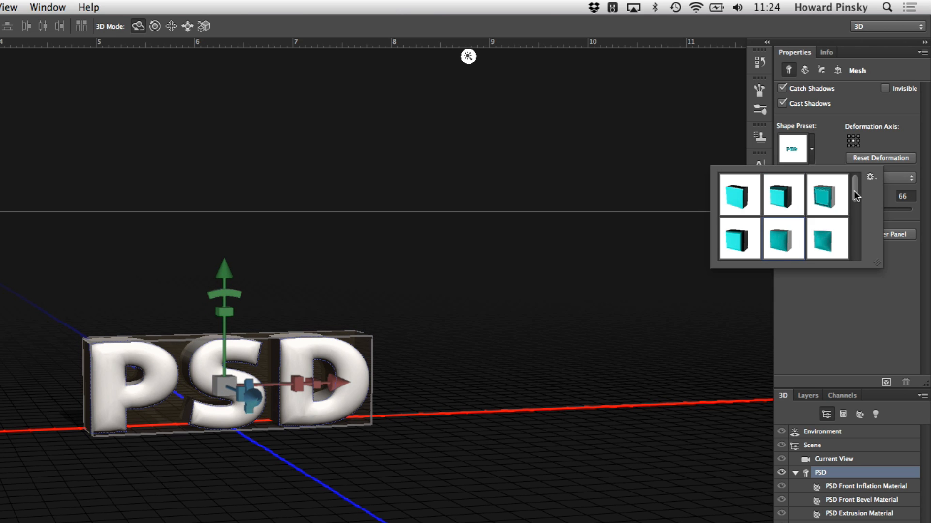
scroll(855, 196, down, 2)
click(742, 230)
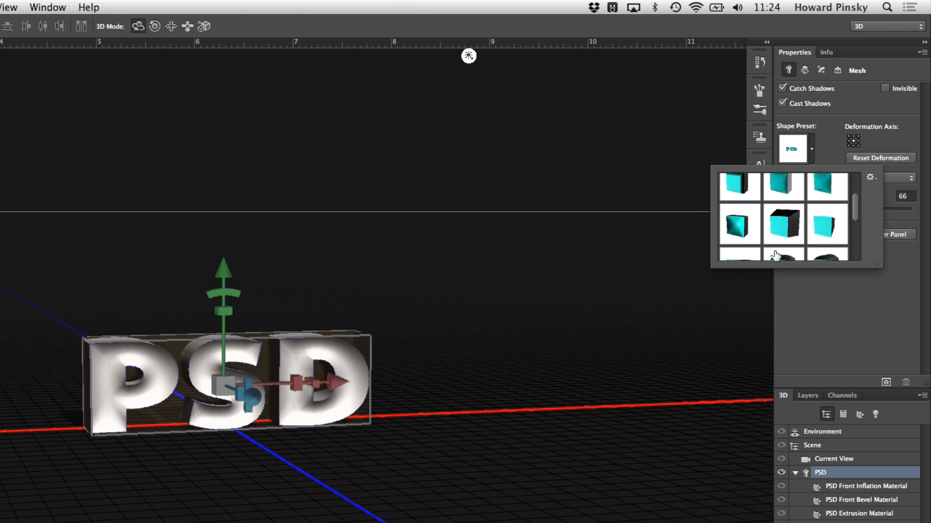
click(776, 254)
click(755, 257)
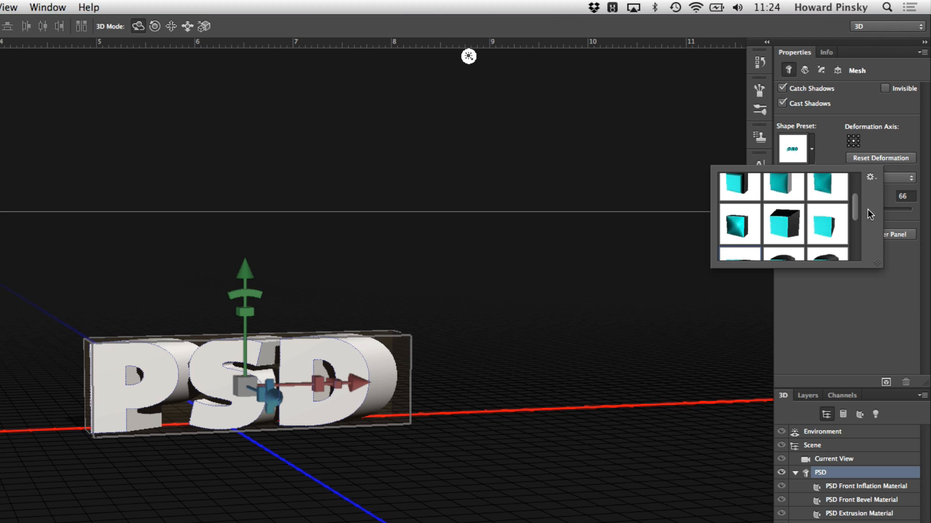
Apply the bevelled shape preset to the PSD mesh and set its extrusion depth to 72.
scroll(855, 213, up, 2)
click(788, 198)
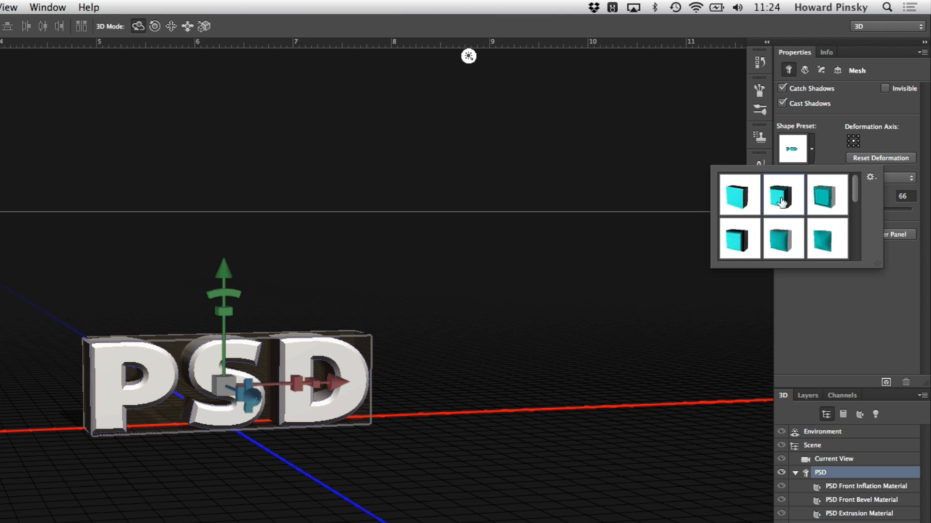
click(836, 304)
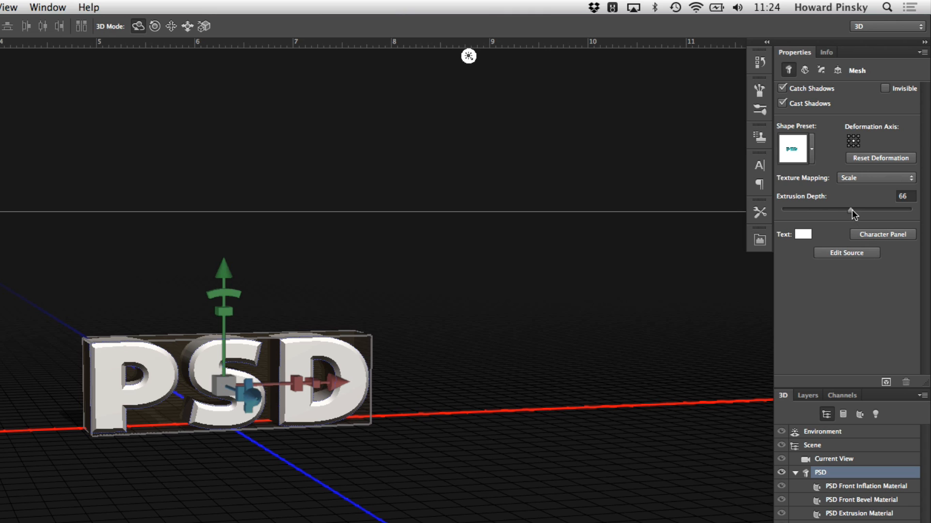
mouse_move(850, 210)
mouse_down()
mouse_move(886, 209)
mouse_move(852, 203)
mouse_up()
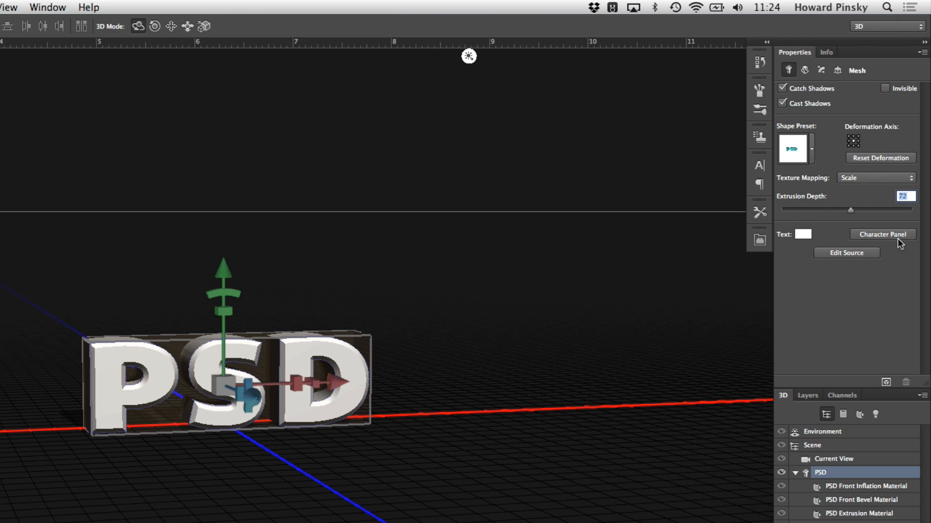
Change the 3D text color to red, RGB 193, 33, 33.
click(809, 235)
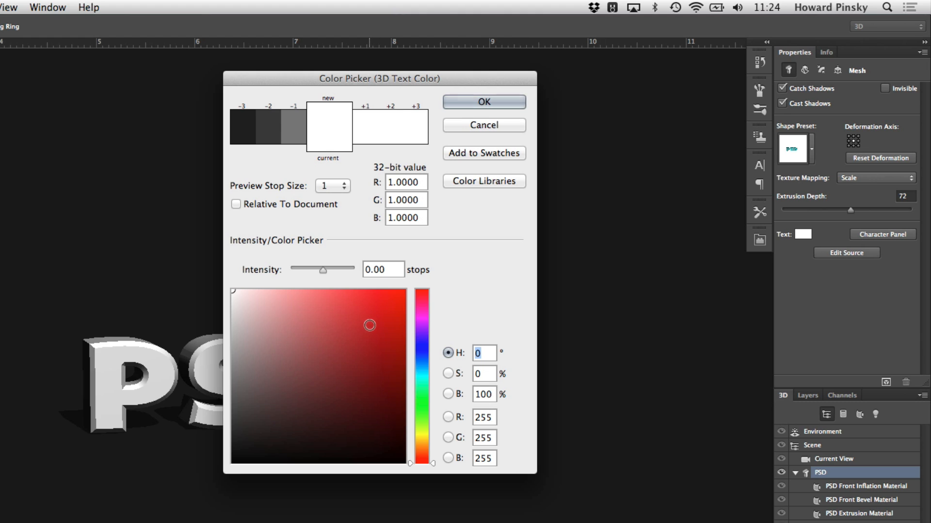
drag(368, 324, 376, 332)
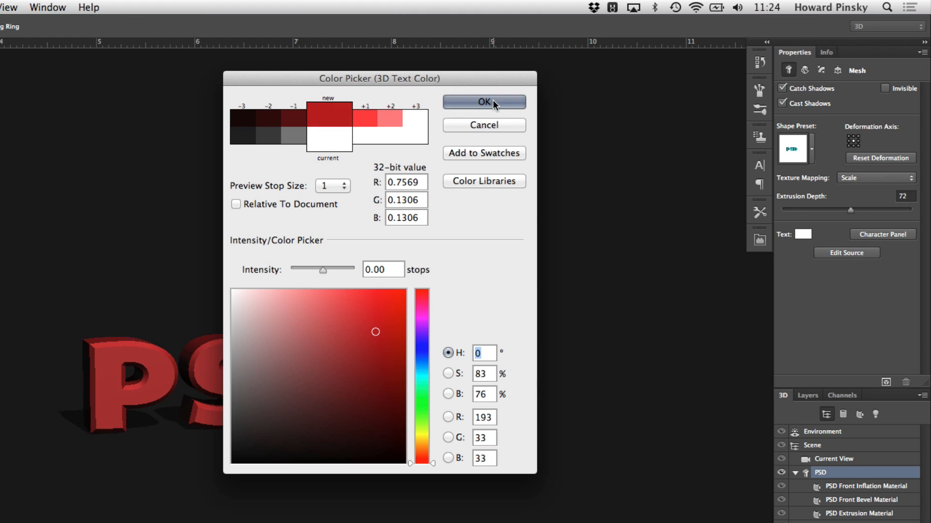
click(492, 98)
Set the 3D text's character tracking to 0.
click(901, 236)
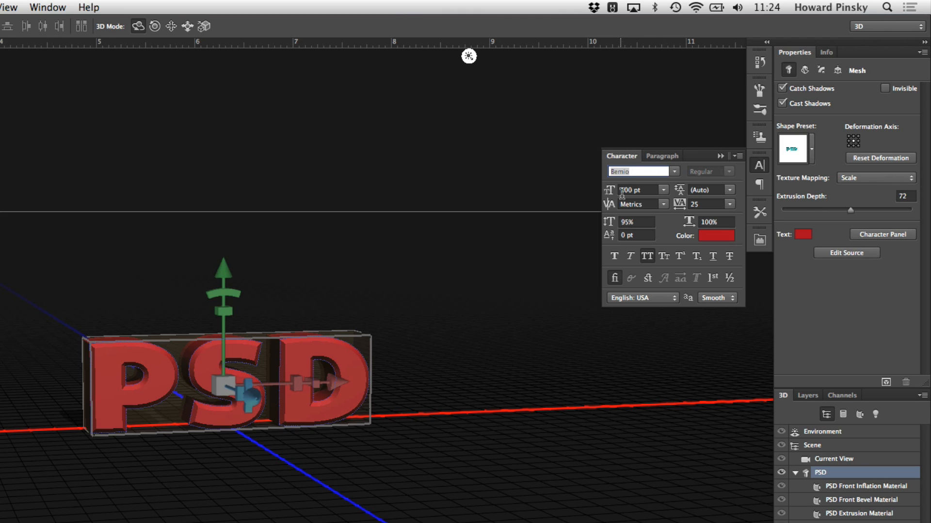
click(729, 204)
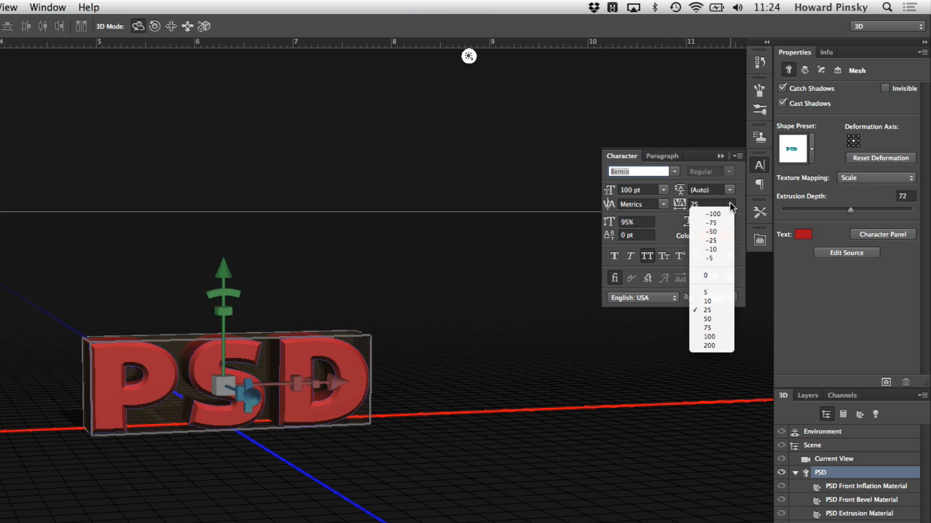
click(714, 274)
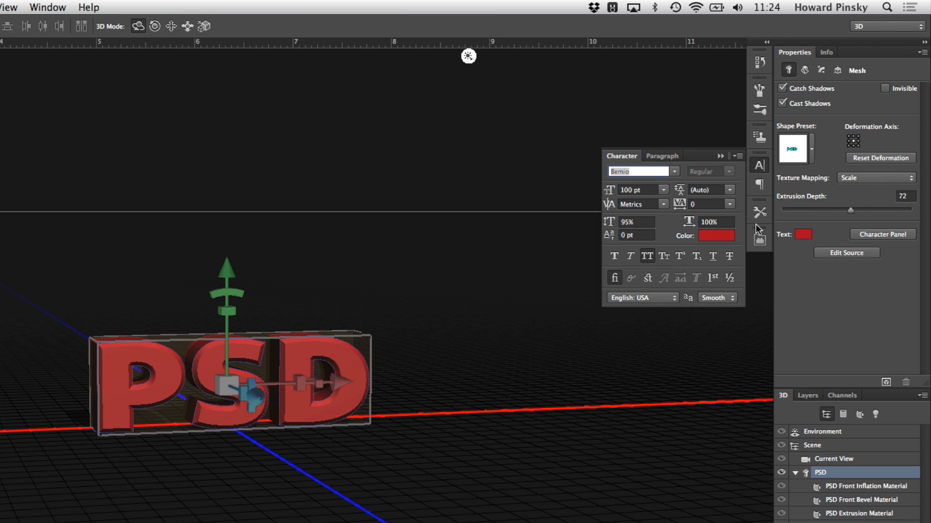
click(760, 167)
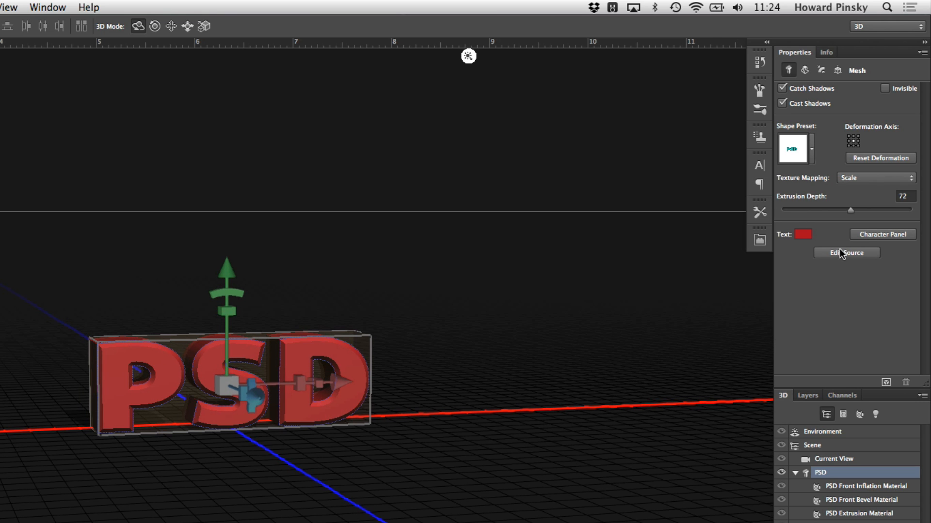
Edit the source text of the 3D mesh, replacing its wording with PHOTOSHOP.
click(845, 253)
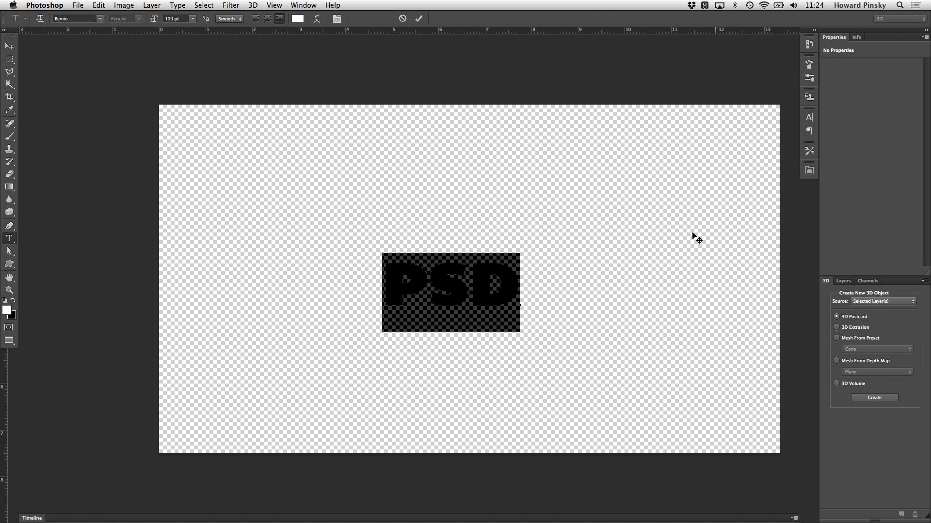
text(PH)
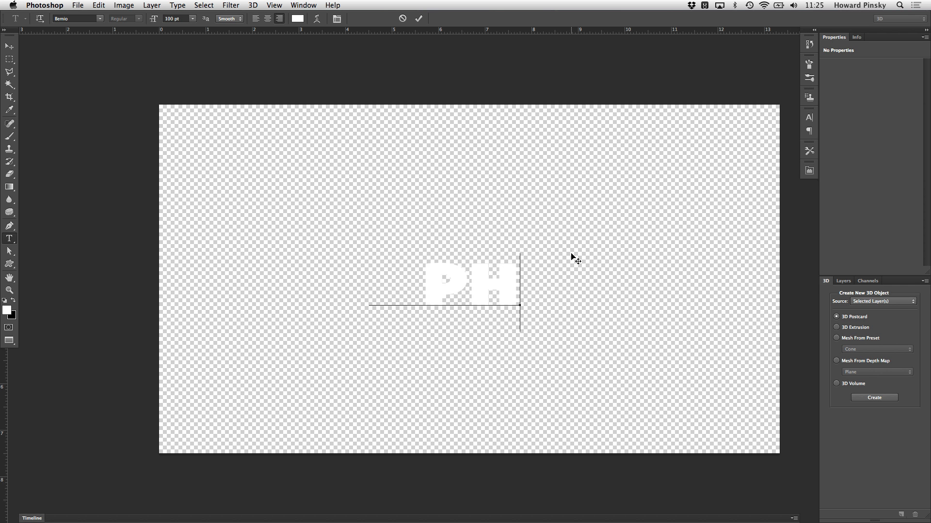
text(OTOSHOP)
key(super+Return)
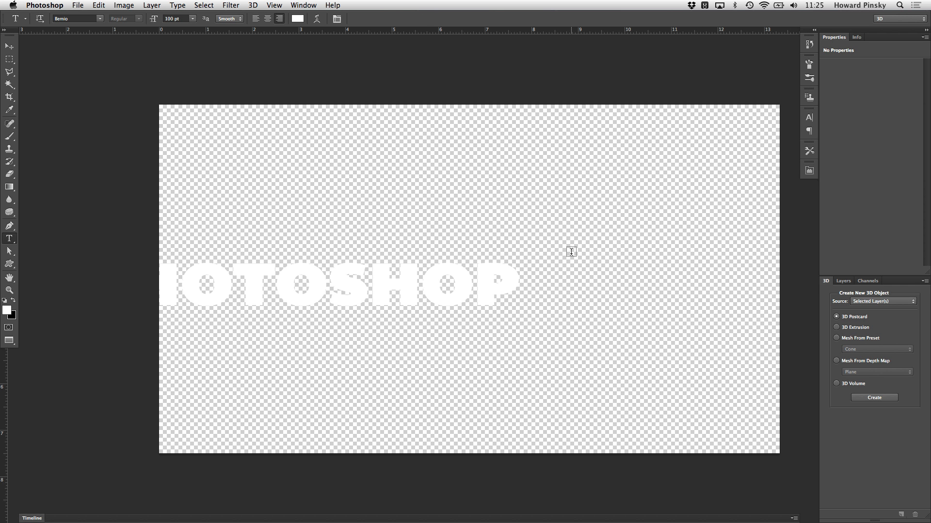
Center the PHOTOSHOP text horizontally in the source document, save it and close it.
key(v)
drag(515, 277, 670, 274)
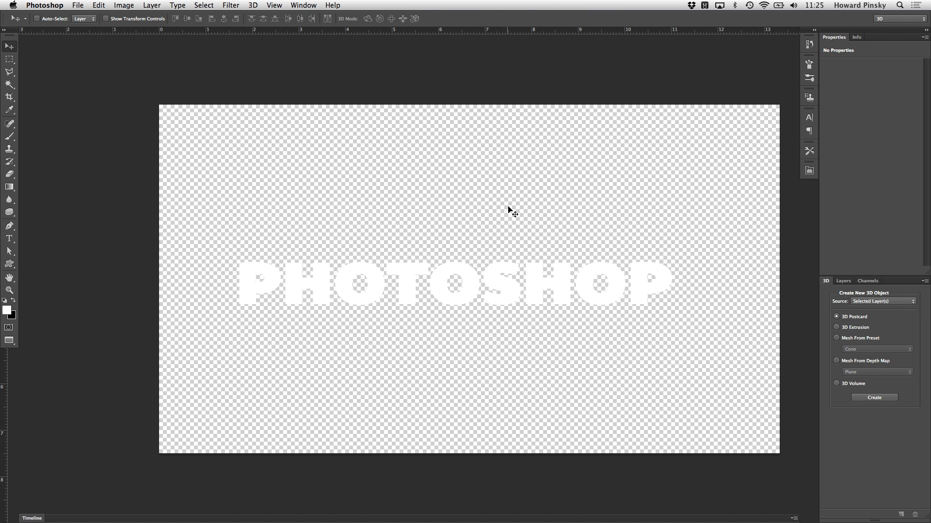
key(super+s)
key(super+w)
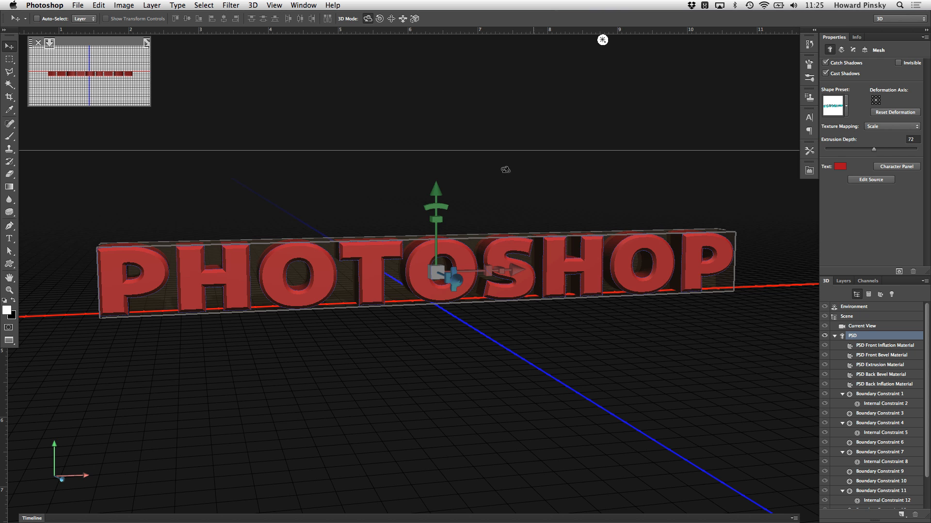
Set the front bevel of the PHOTOSHOP text mesh to 35% width and a 38° angle.
click(399, 110)
mouse_move(395, 160)
mouse_down()
mouse_move(409, 160)
mouse_move(401, 160)
mouse_up()
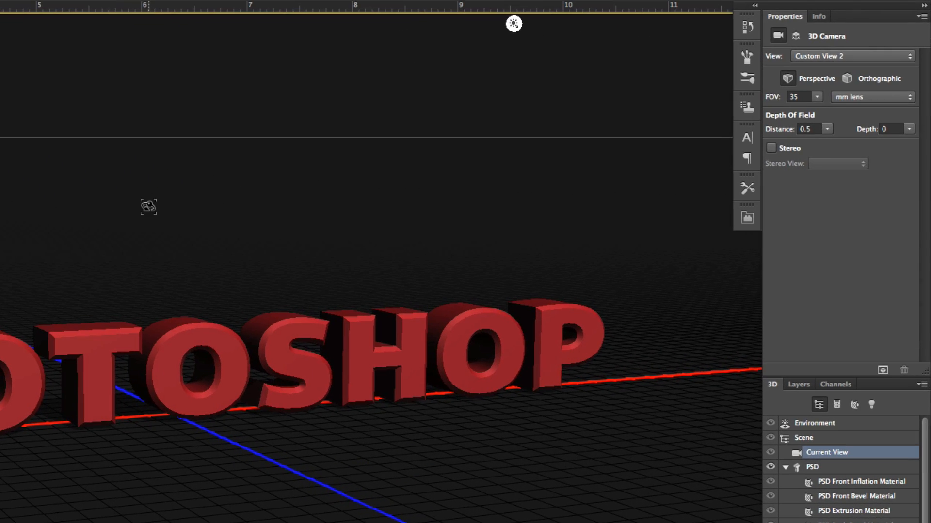
click(198, 322)
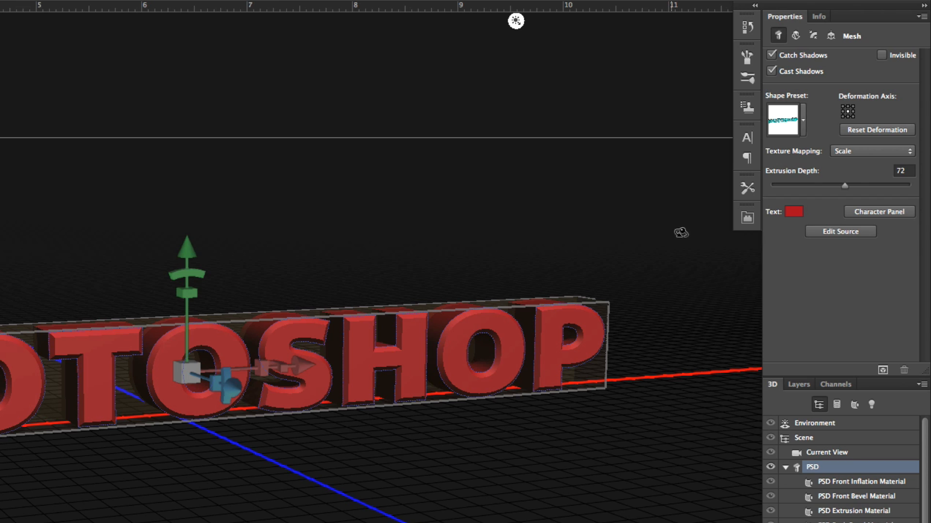
click(816, 33)
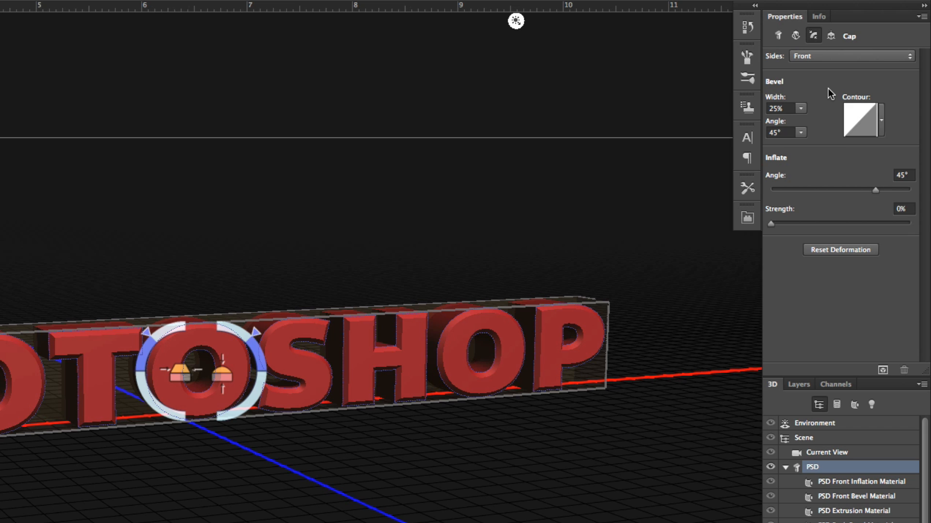
click(800, 109)
drag(804, 124, 822, 142)
click(801, 132)
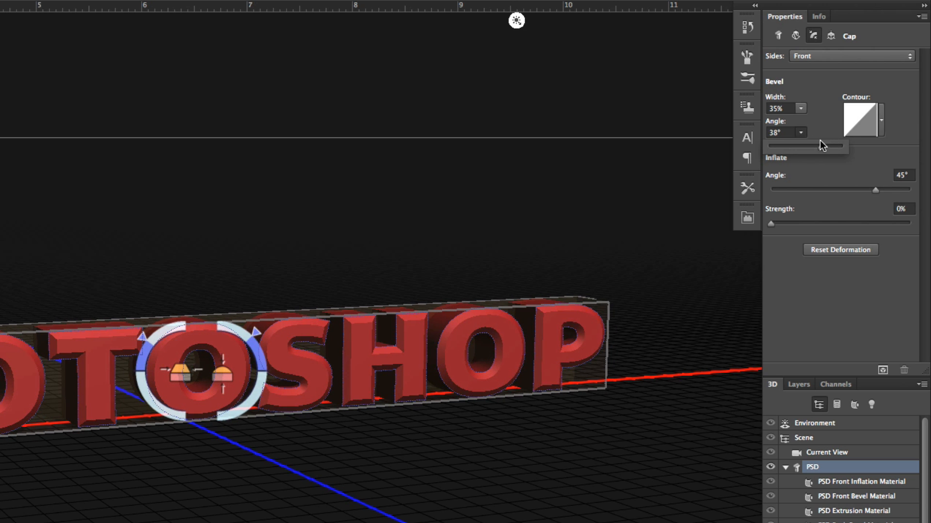
click(801, 109)
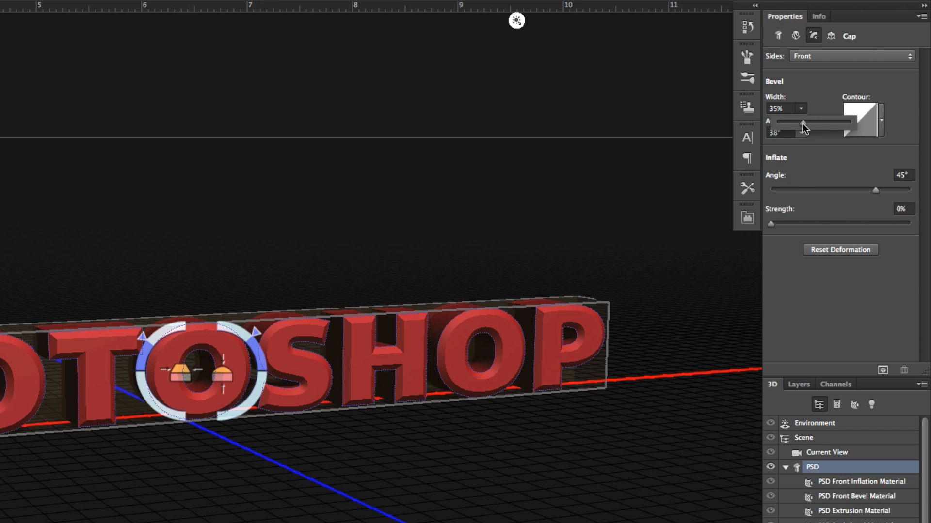
Try several bevel contours, apply the steep concave curve preset, and set the front bevel width to 45%.
click(882, 121)
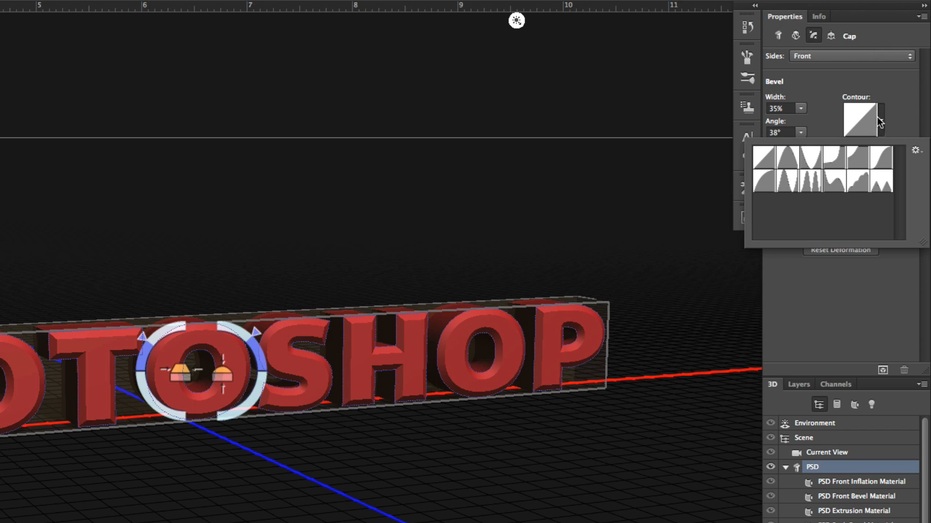
click(827, 159)
click(829, 183)
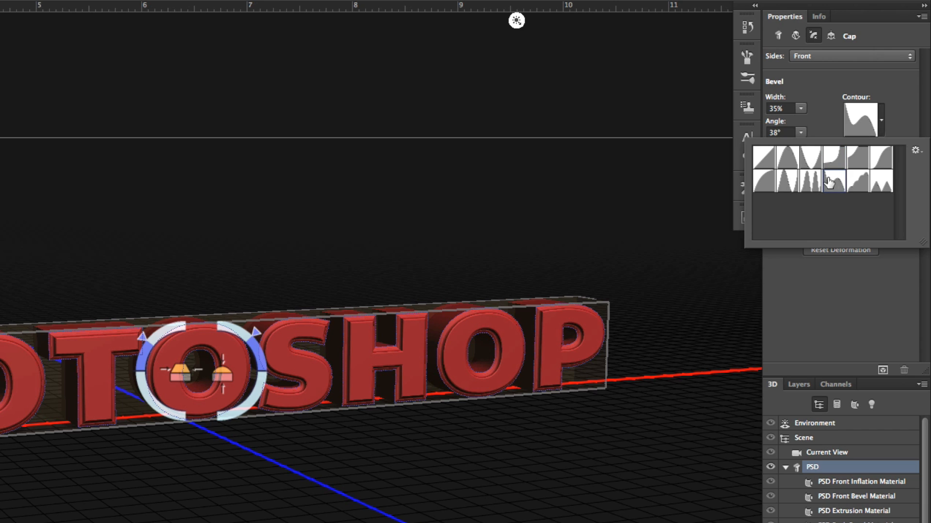
click(856, 183)
click(855, 162)
click(835, 158)
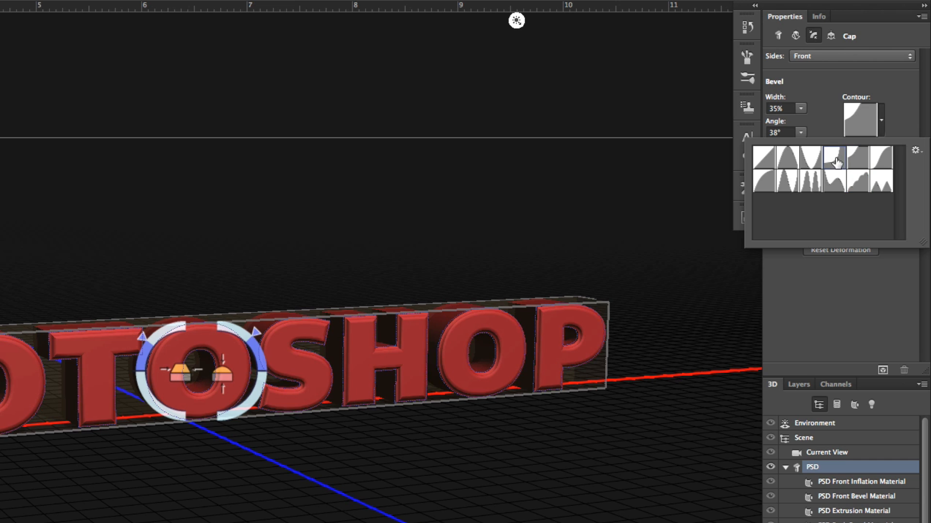
click(821, 114)
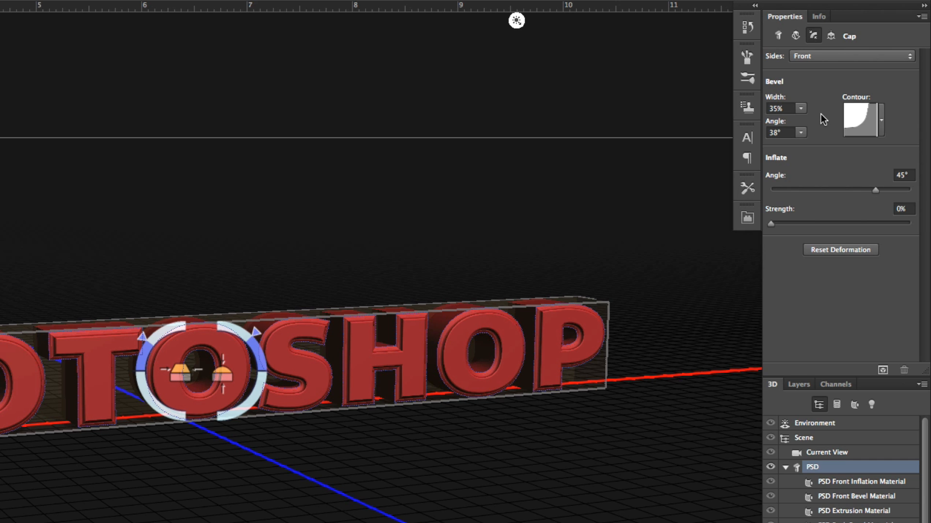
mouse_move(801, 109)
mouse_down()
mouse_move(799, 120)
mouse_move(812, 117)
mouse_up()
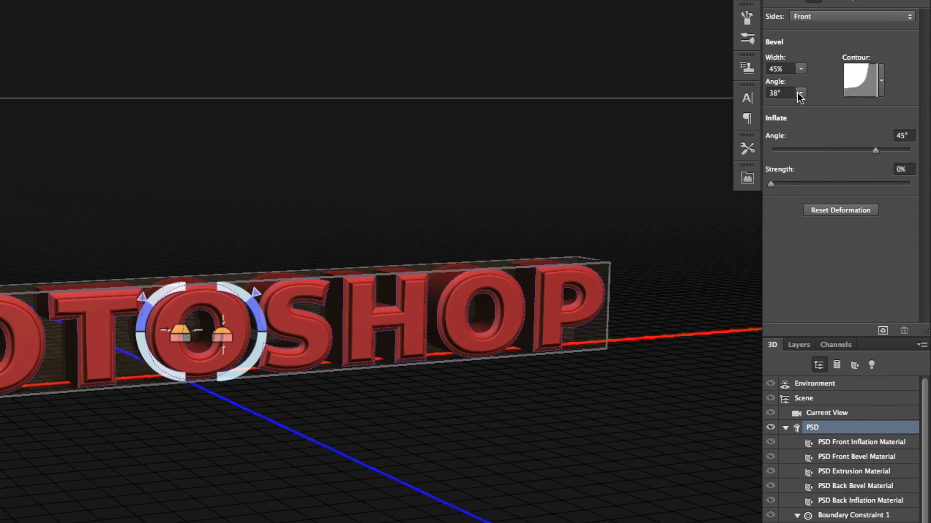
Select the five PSD materials one by one to examine which surface of the text each covers.
click(867, 399)
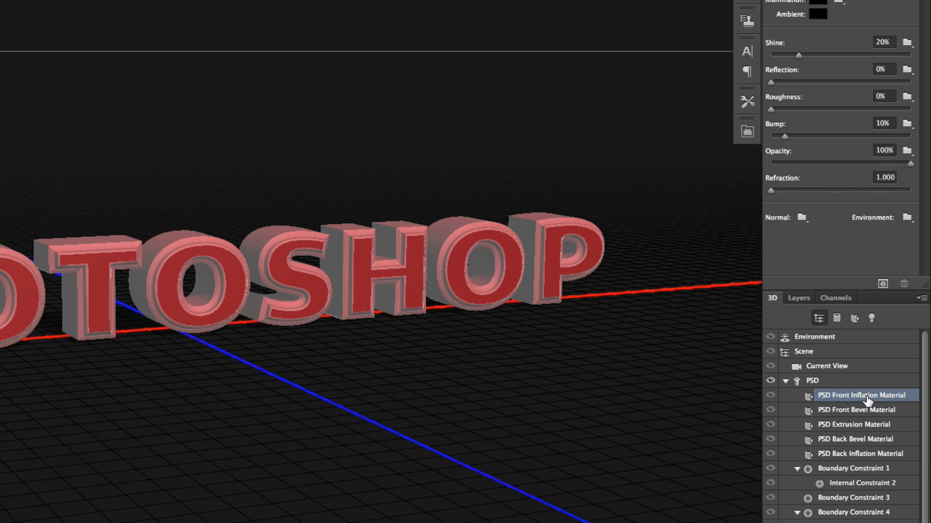
click(862, 411)
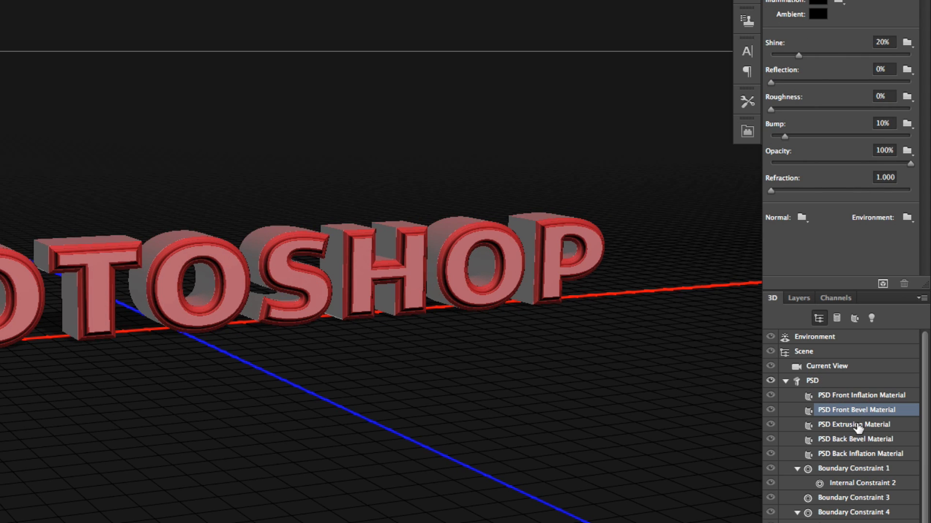
click(857, 425)
click(851, 440)
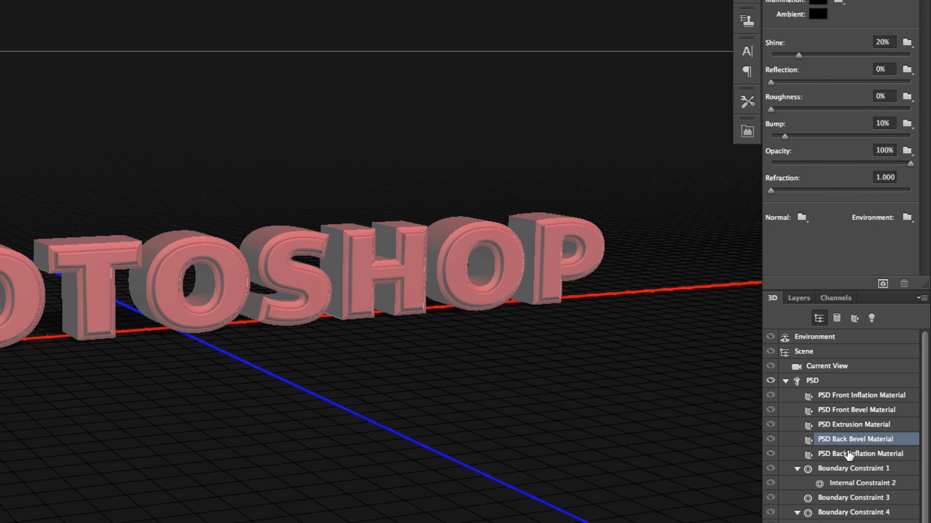
click(849, 456)
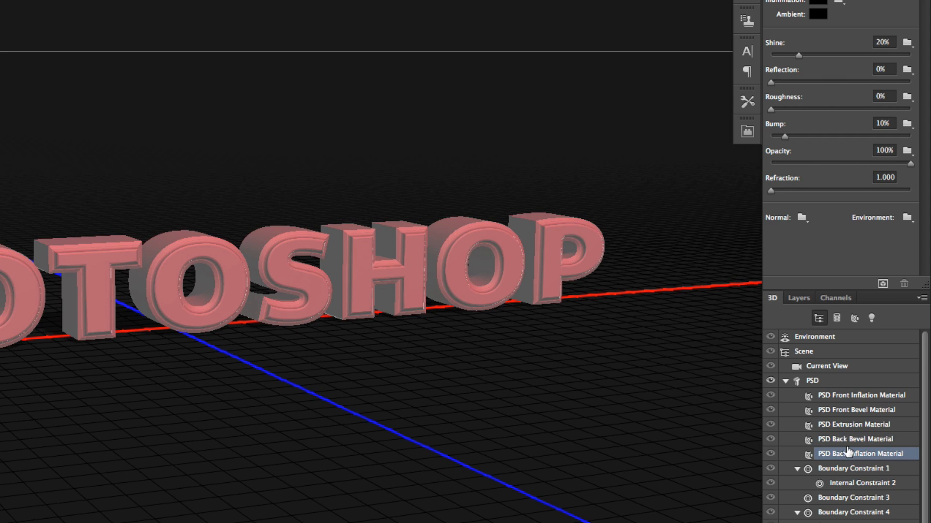
Select all five PSD materials together and set their diffuse color to black, RGB 0, 0, 0.
click(852, 397)
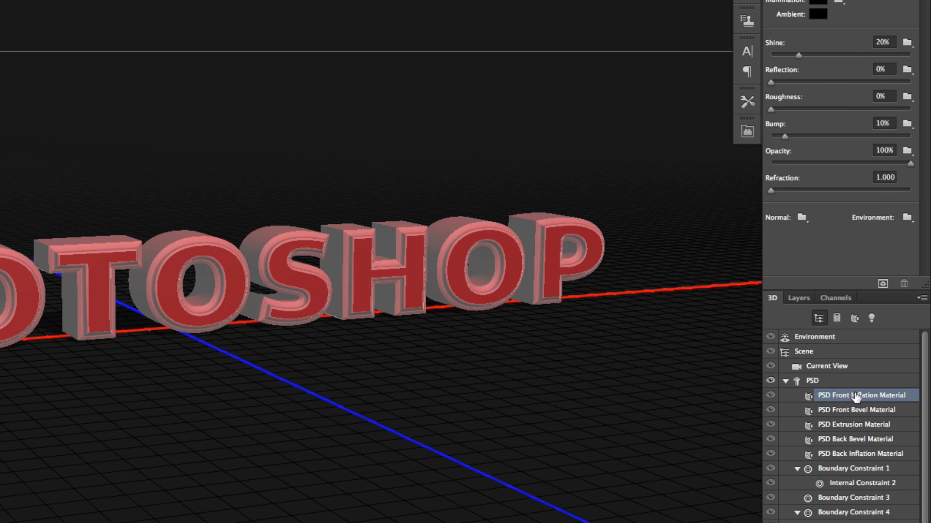
shift+click(852, 457)
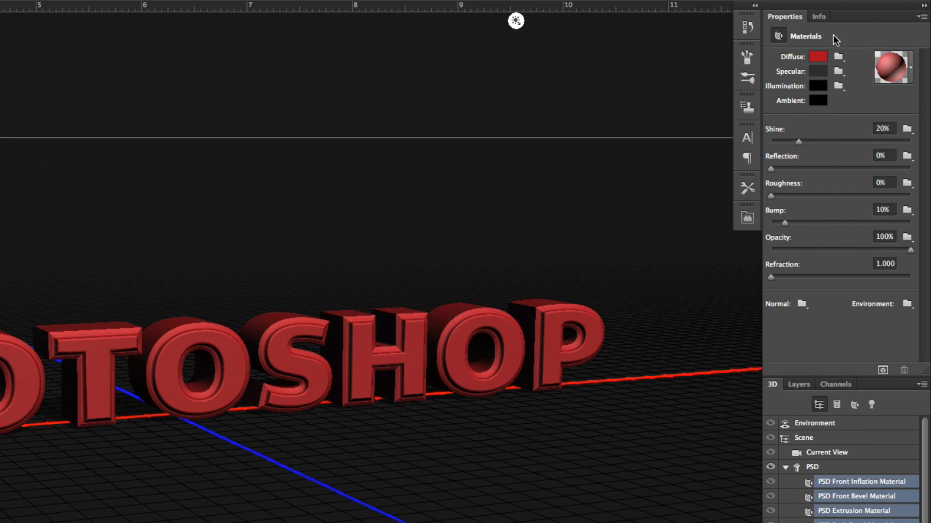
click(819, 57)
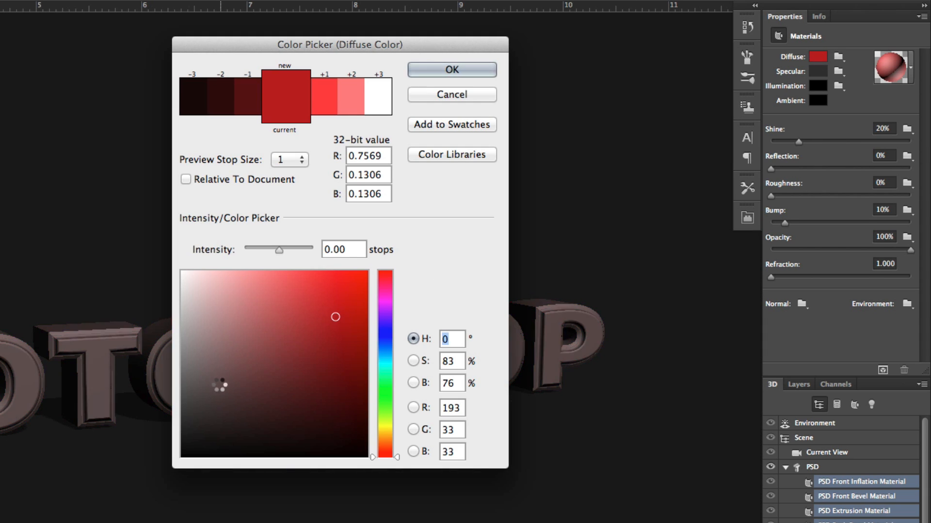
drag(219, 385, 174, 461)
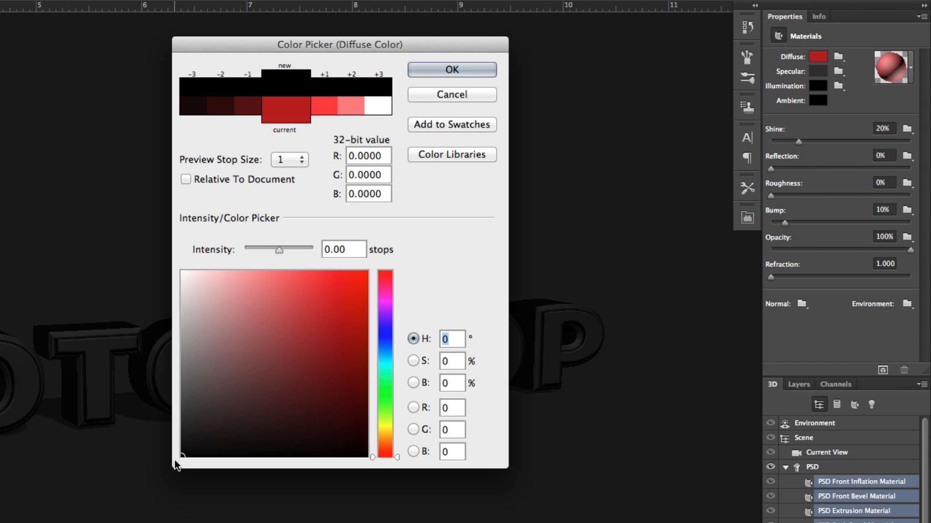
click(472, 72)
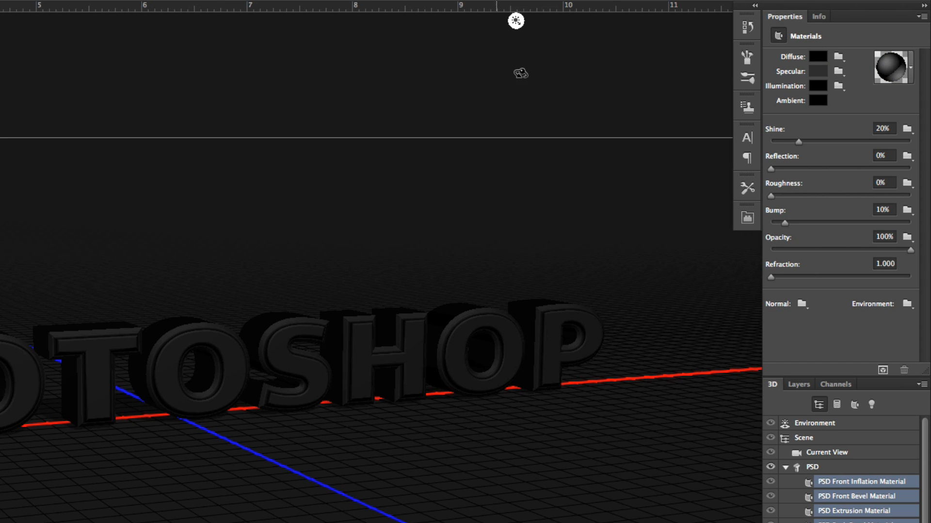
Set the specular color of the selected materials to light gray, RGB 168, 168, 168.
click(838, 57)
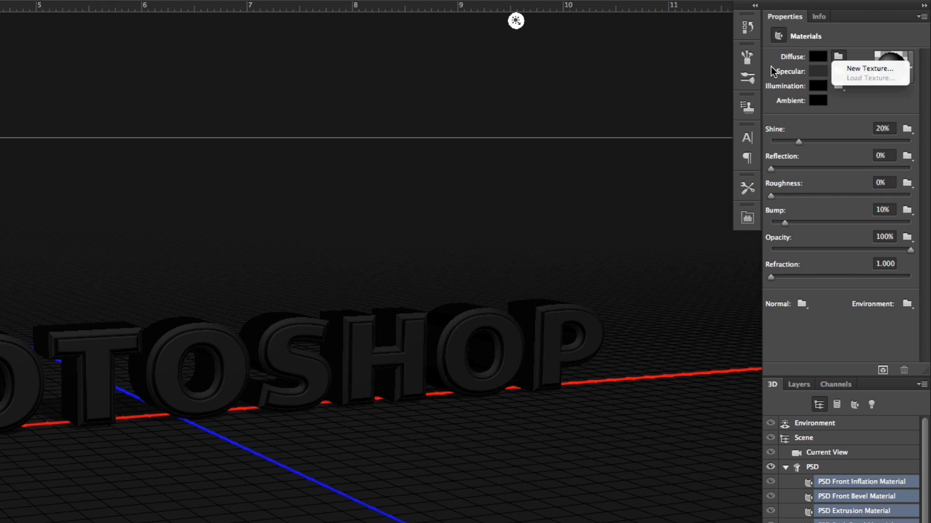
click(789, 70)
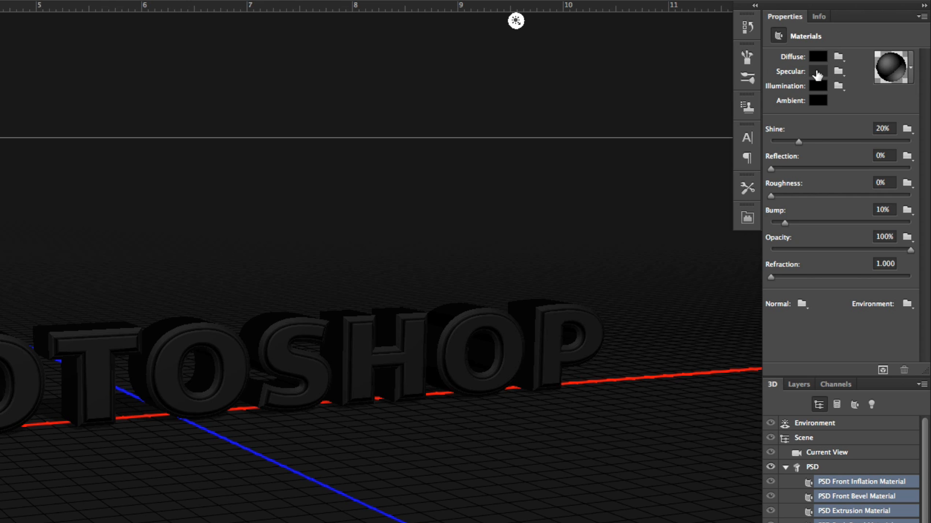
click(818, 75)
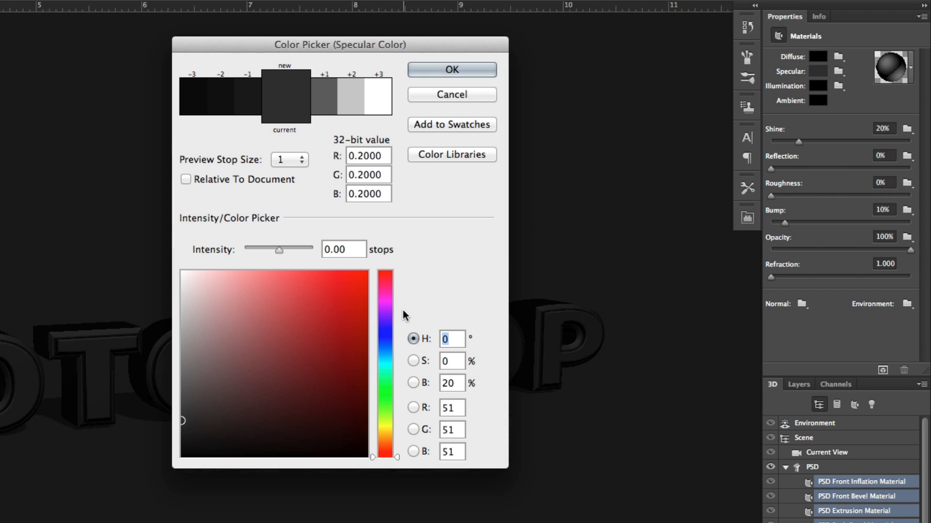
mouse_move(187, 409)
mouse_down()
mouse_move(170, 348)
mouse_move(179, 332)
mouse_move(167, 336)
mouse_move(175, 332)
mouse_up()
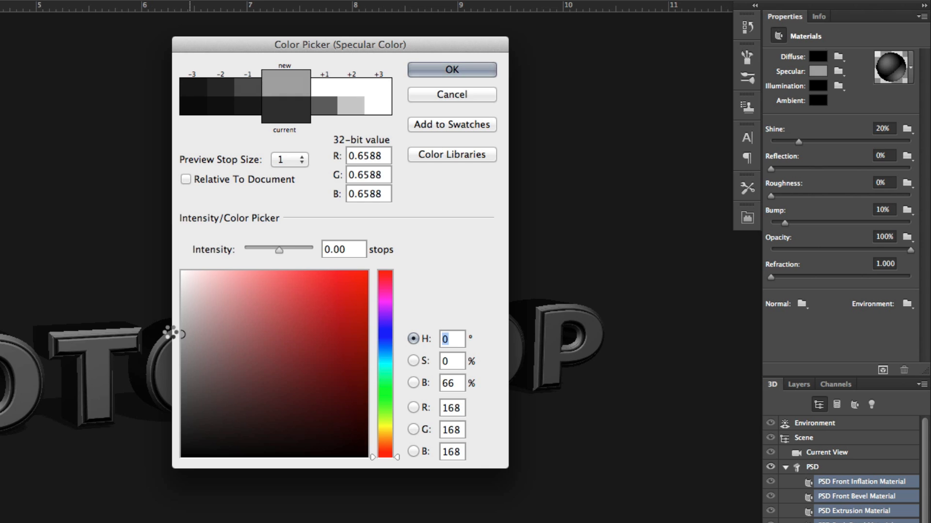
click(475, 70)
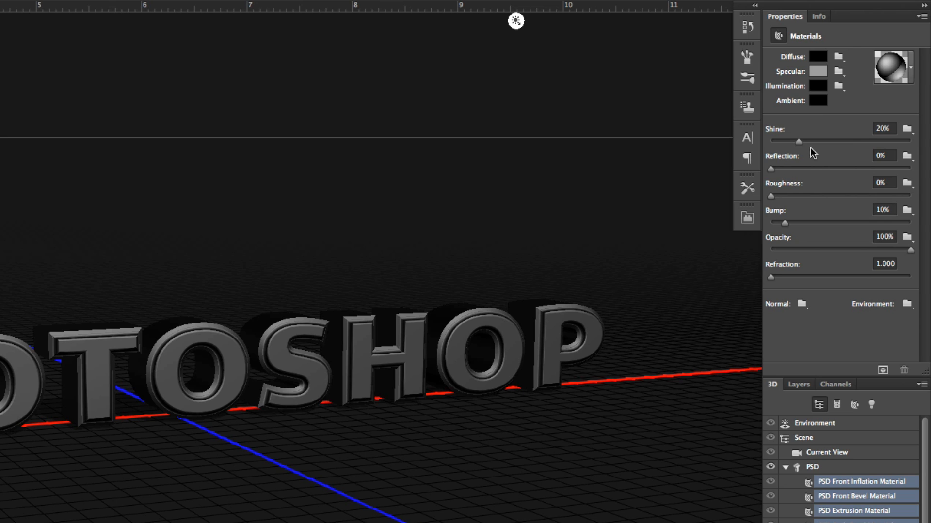
Set the selected materials' reflection to 75%, shine to 60% and roughness to 30%, and render the text.
drag(774, 168, 872, 167)
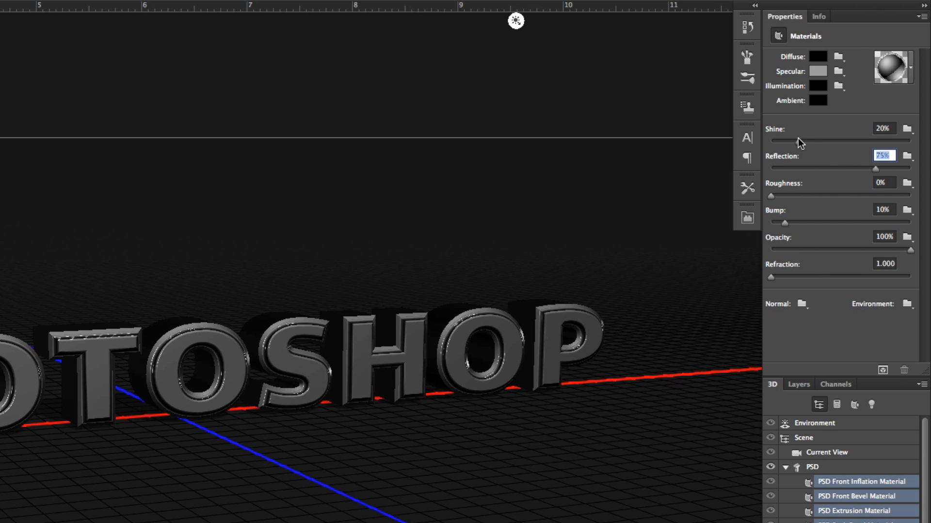
drag(798, 142, 854, 140)
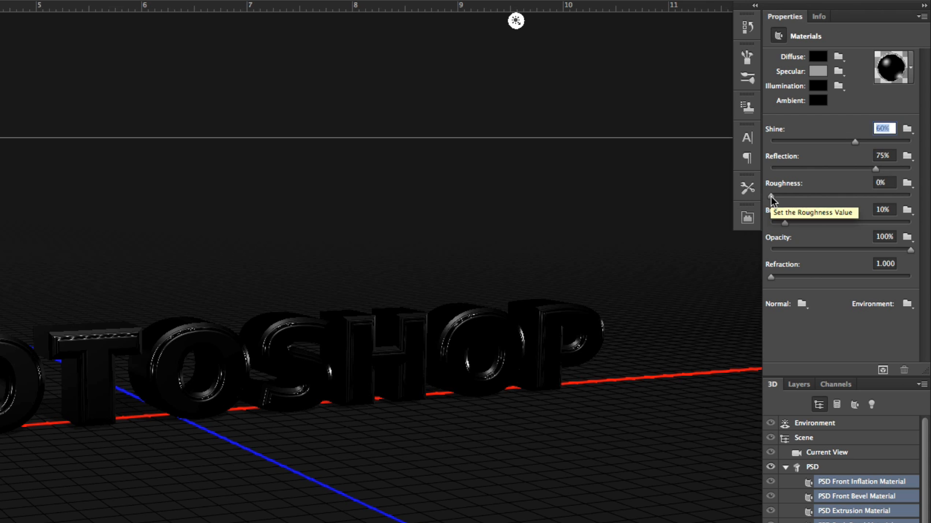
drag(771, 197, 813, 192)
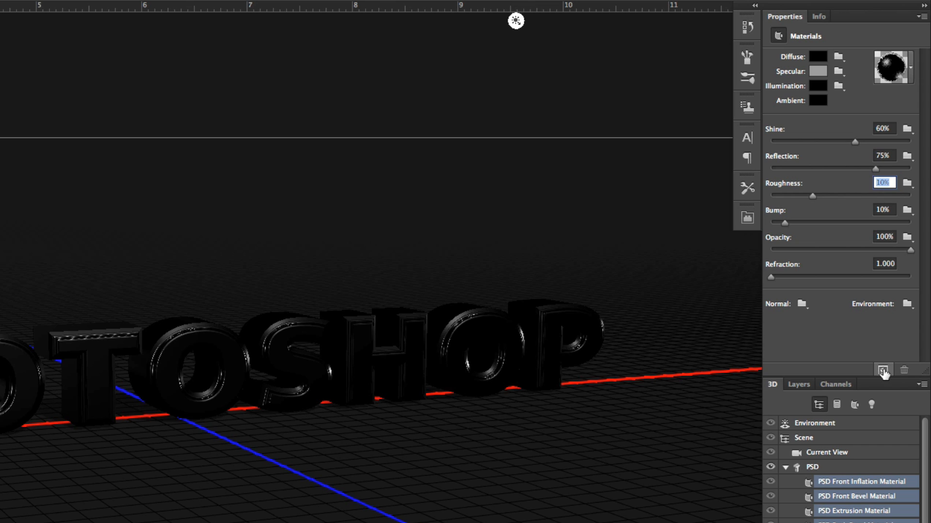
click(883, 371)
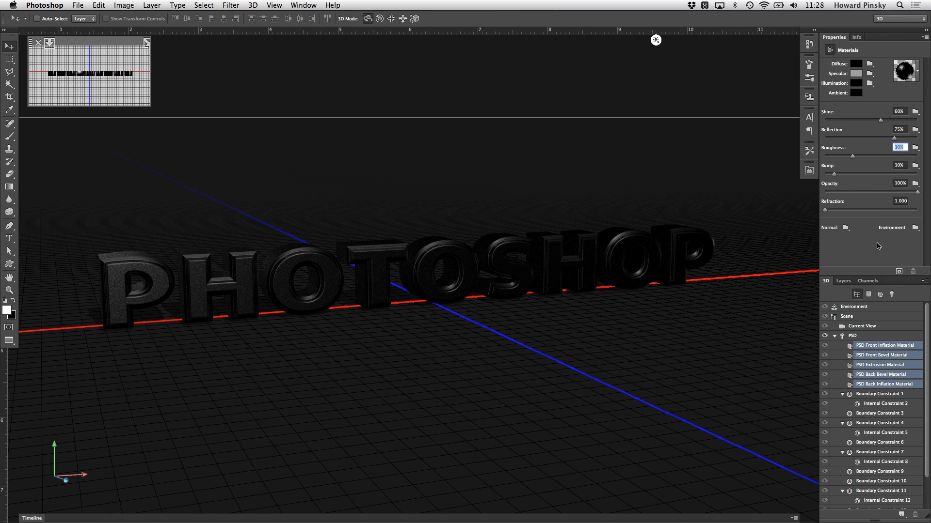
Replace the environment's image-based light texture with the stock photo shutterstock_71544985.jpg.
click(882, 307)
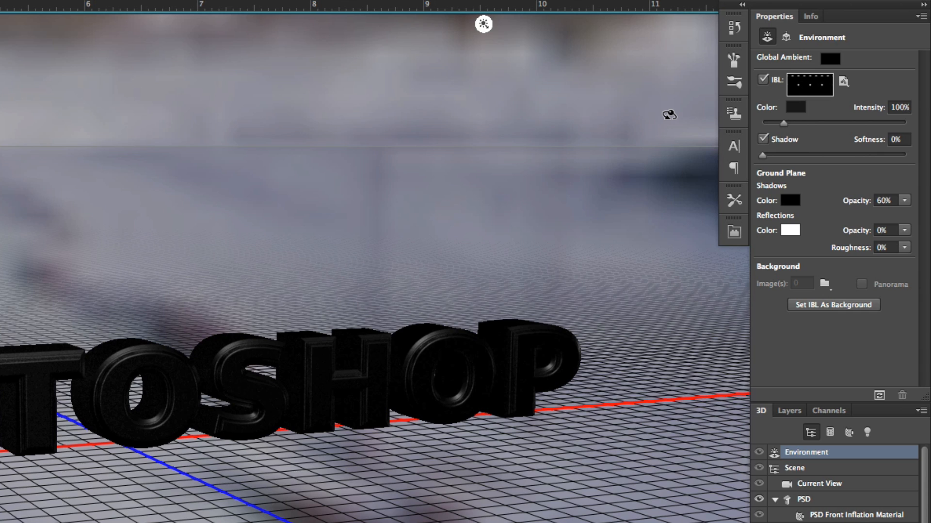
click(843, 82)
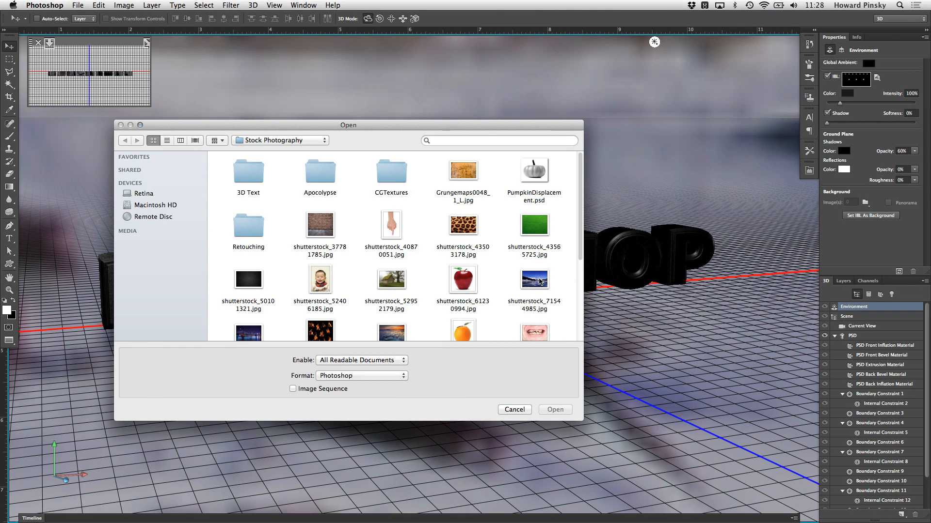
click(539, 281)
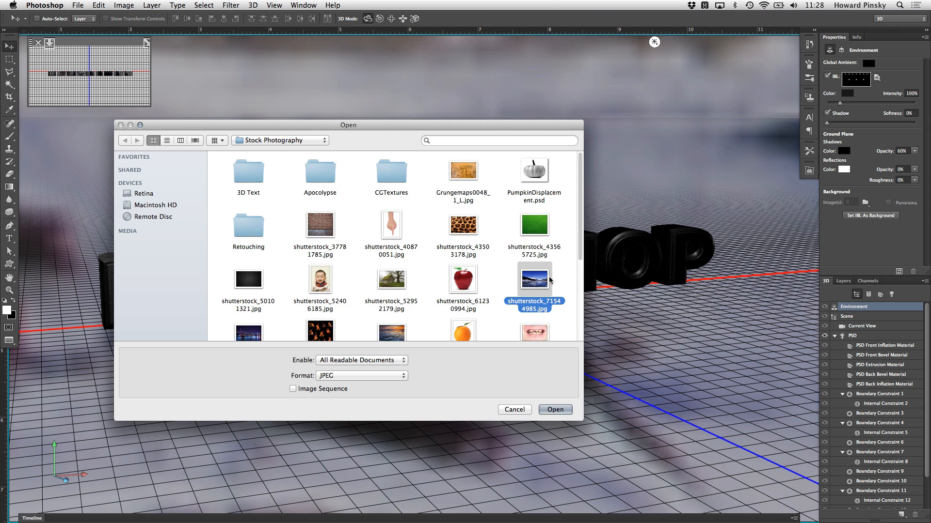
click(556, 410)
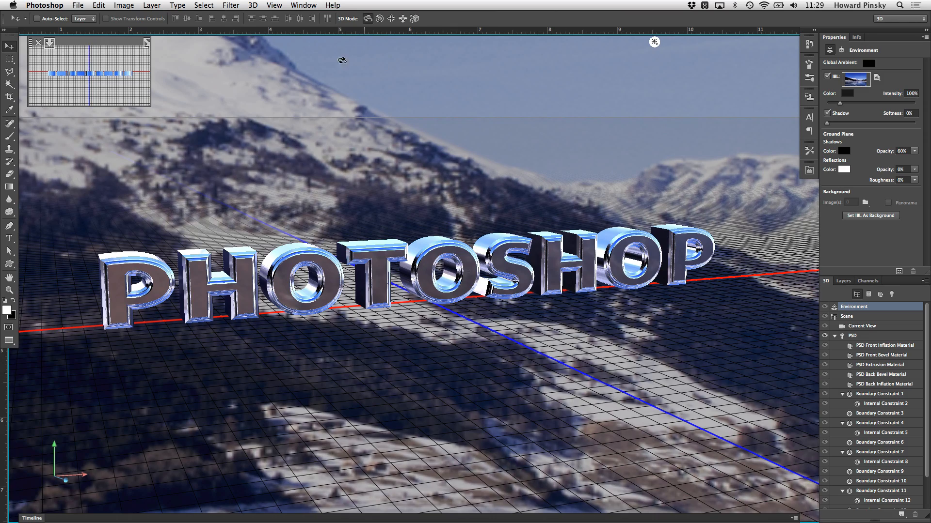
Rotate the image-based light around the scene until its blue area fills the background, and render the scene.
click(665, 443)
drag(679, 442, 620, 436)
drag(593, 430, 547, 451)
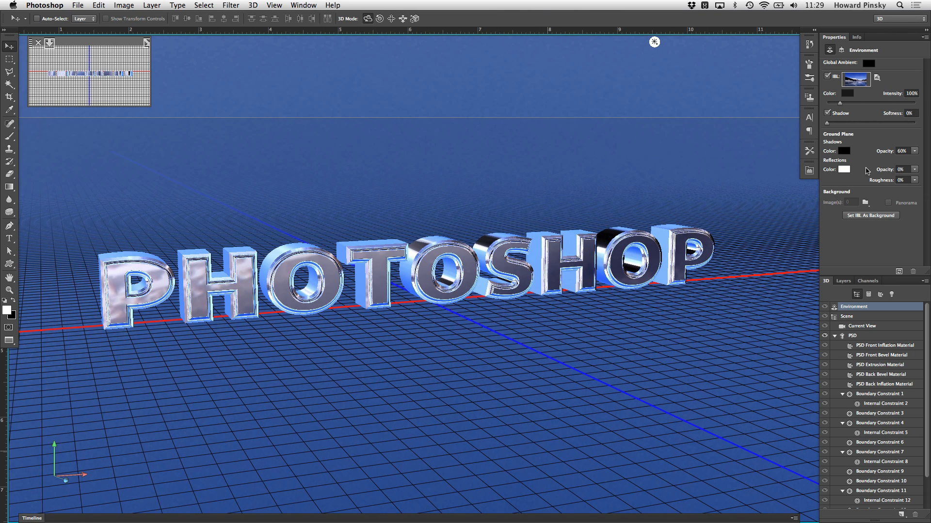
click(899, 272)
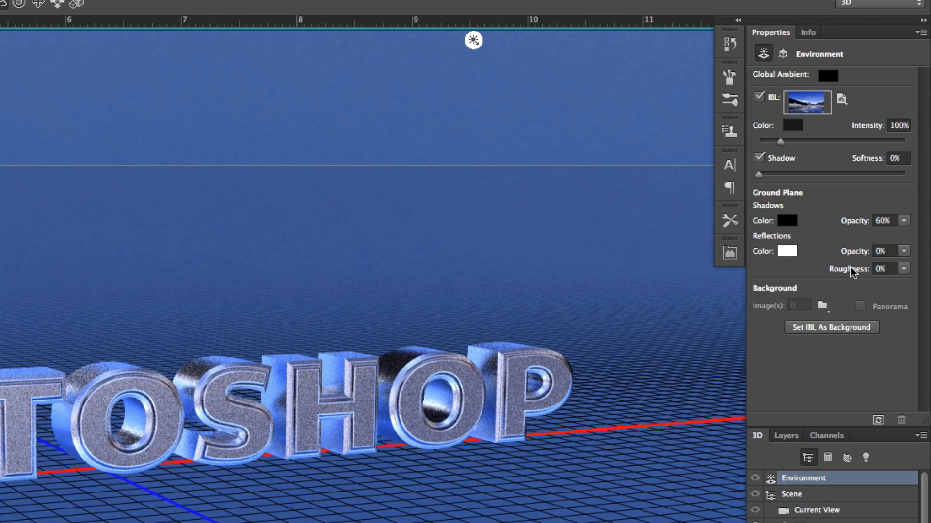
Set the ground plane reflections to 82% opacity and 49% roughness, and render the scene.
mouse_move(903, 252)
mouse_down()
mouse_move(897, 264)
mouse_move(846, 267)
mouse_move(903, 268)
mouse_up()
click(903, 268)
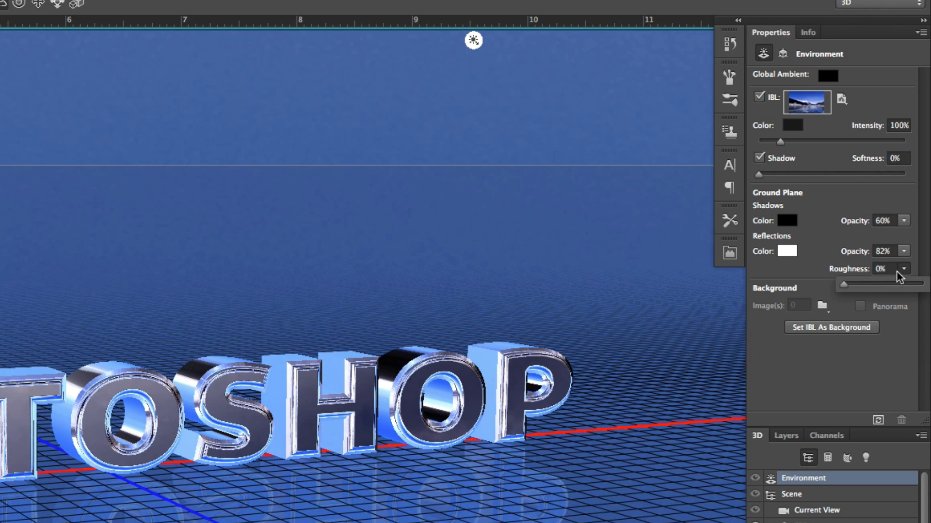
drag(848, 286, 881, 285)
click(878, 420)
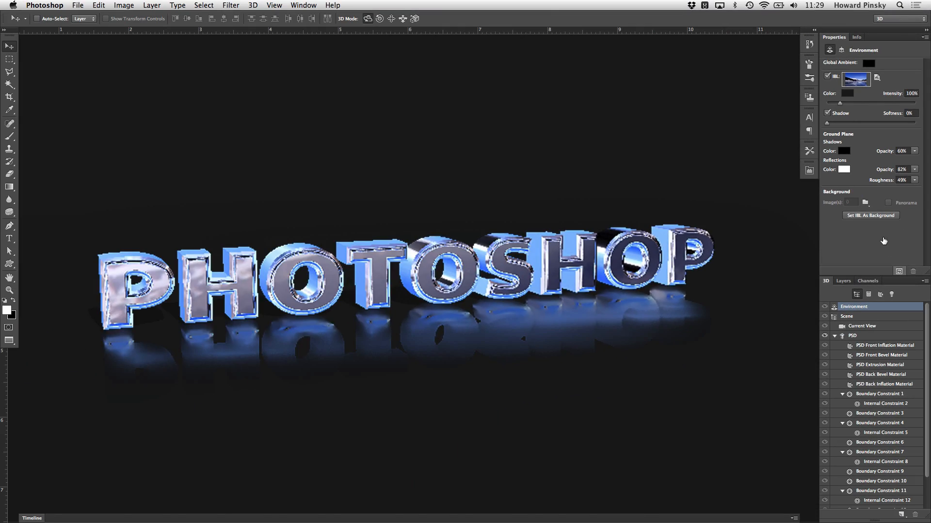